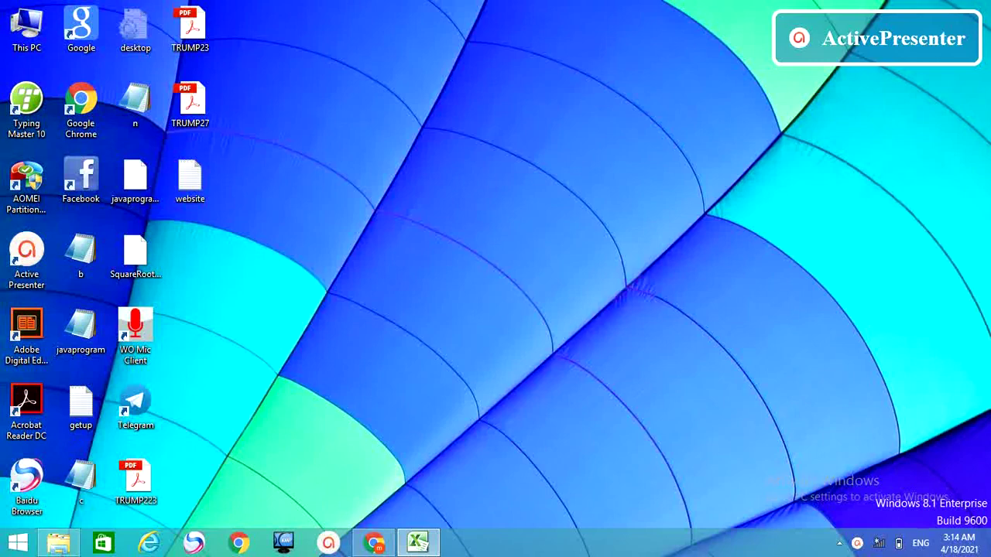
Restore the marksheet7 workbook so the Sheet4 student marks table is visible
{"action": "mouse_move", "coordinate": [410, 548]}
{"action": "left_click", "coordinate": [413, 521]}
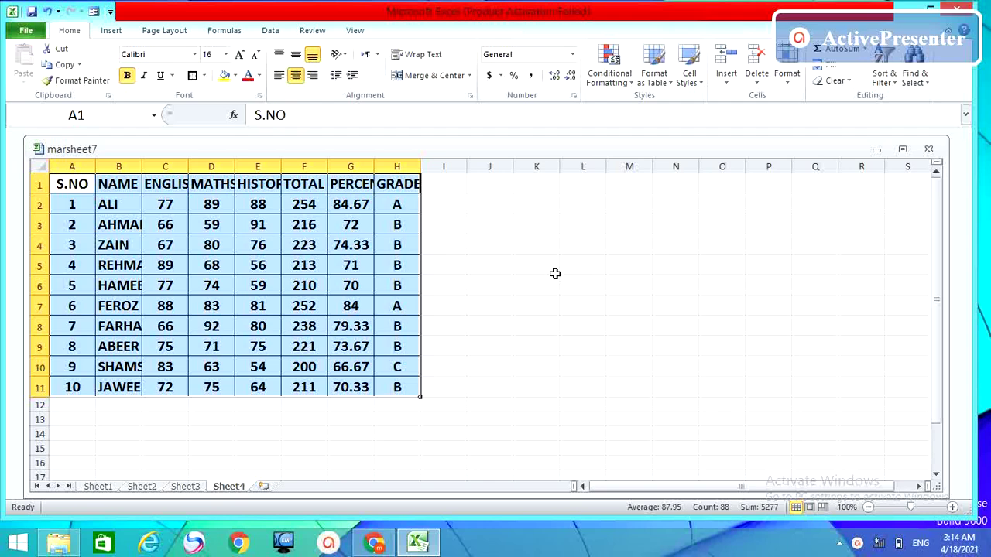
Copy the marks table A1:H11 and paste it at J1 with Paste Special's Transpose option
{"action": "left_click", "coordinate": [538, 245]}
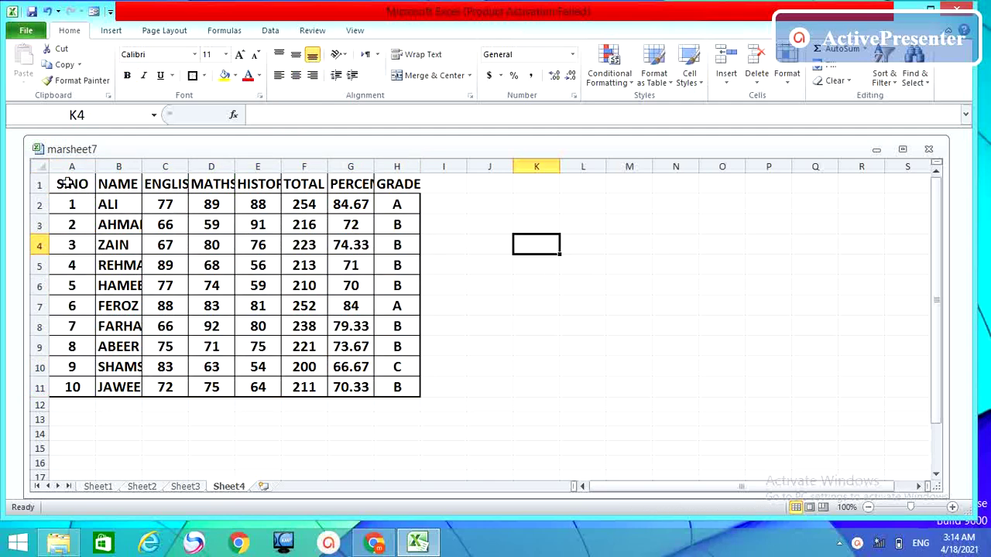
{"action": "left_click_drag", "start_coordinate": [67, 183], "coordinate": [386, 387]}
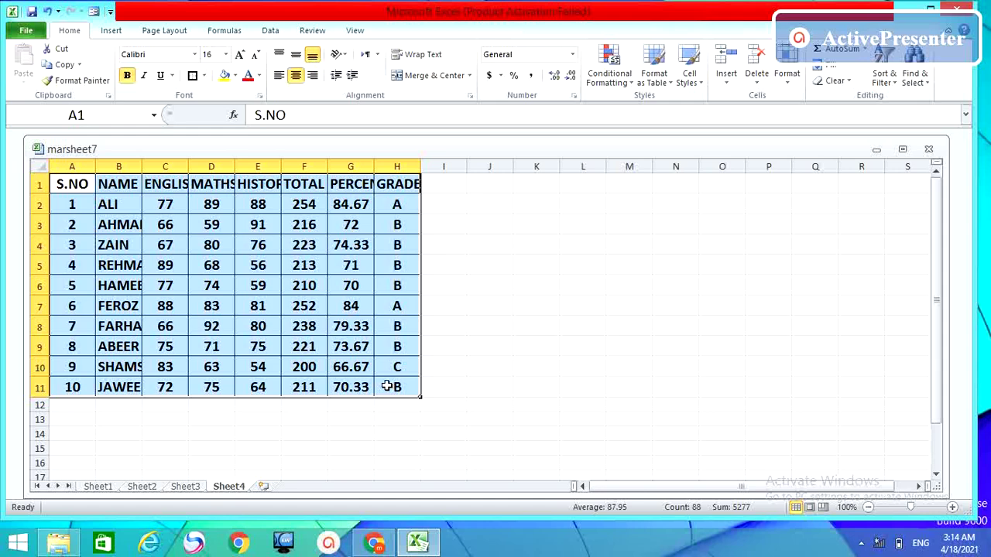
{"action": "key", "text": "ctrl+c"}
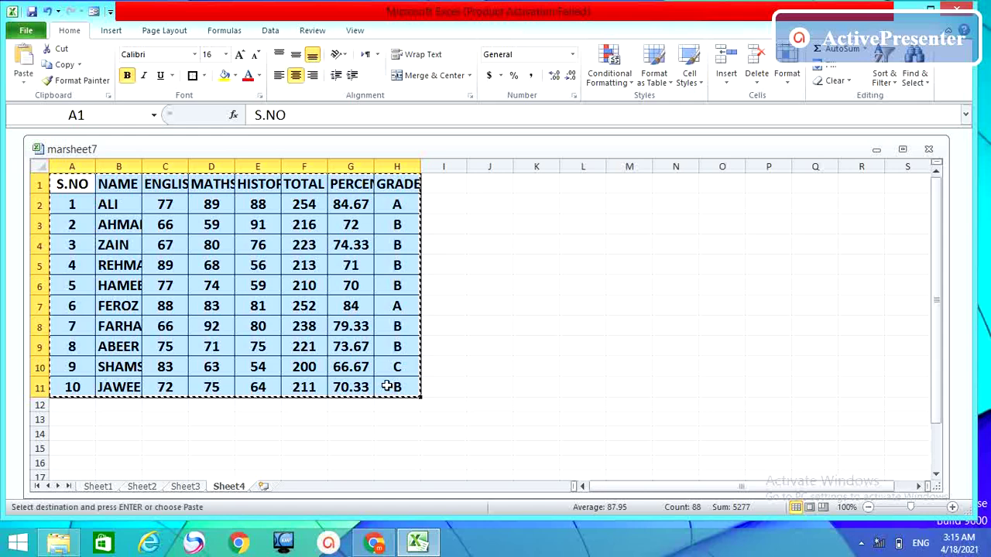
{"action": "left_click", "coordinate": [498, 189]}
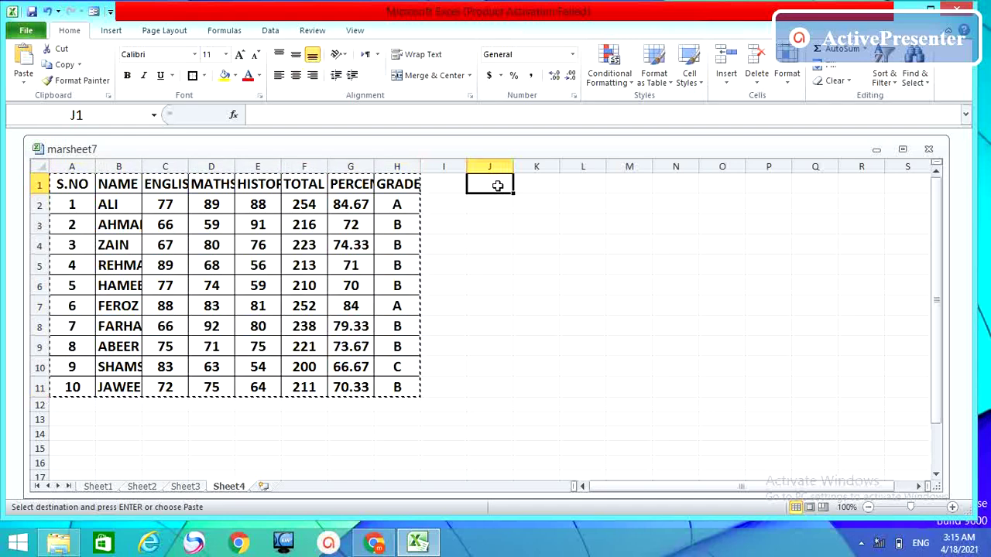
{"action": "right_click", "coordinate": [497, 186]}
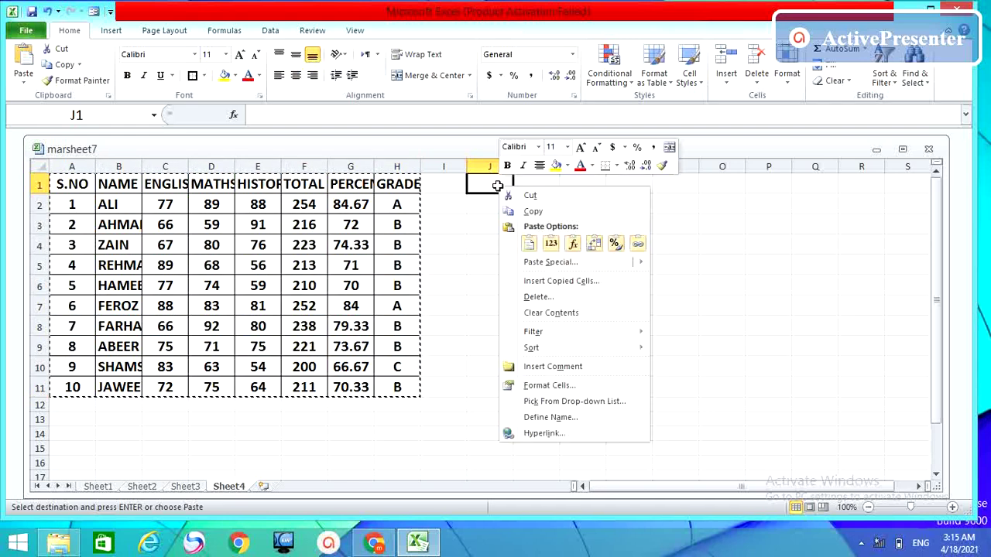
{"action": "mouse_move", "coordinate": [626, 263]}
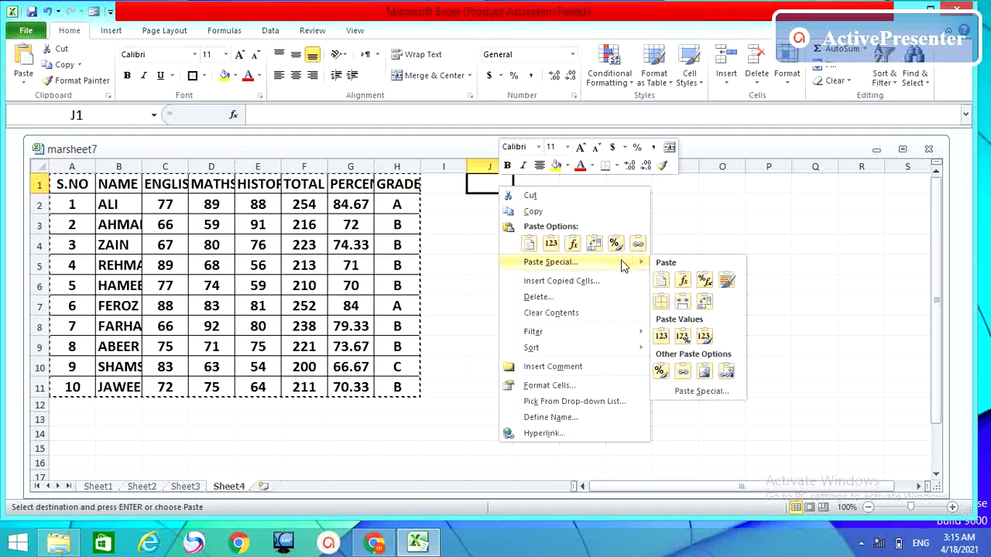
{"action": "left_click", "coordinate": [700, 391]}
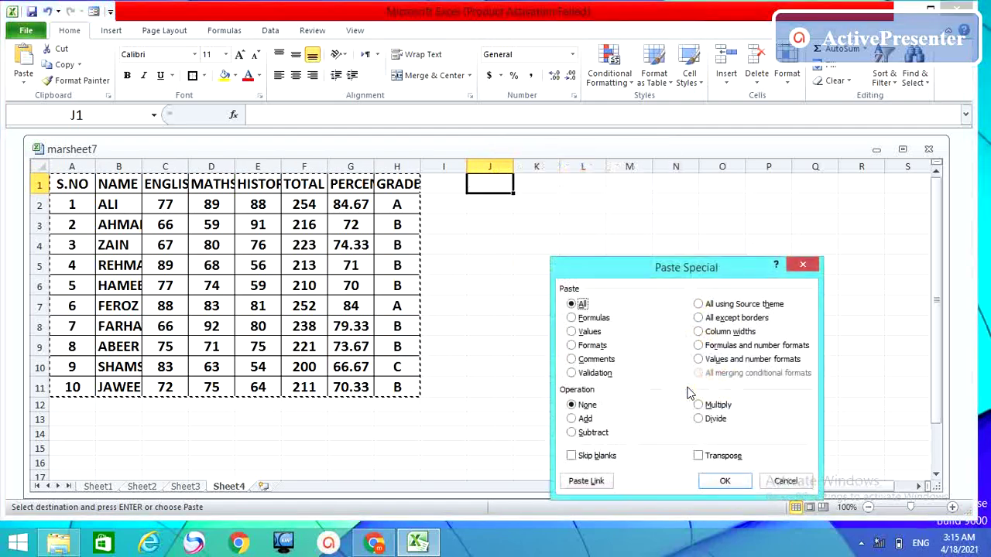
{"action": "left_click", "coordinate": [698, 456]}
{"action": "left_click", "coordinate": [730, 482]}
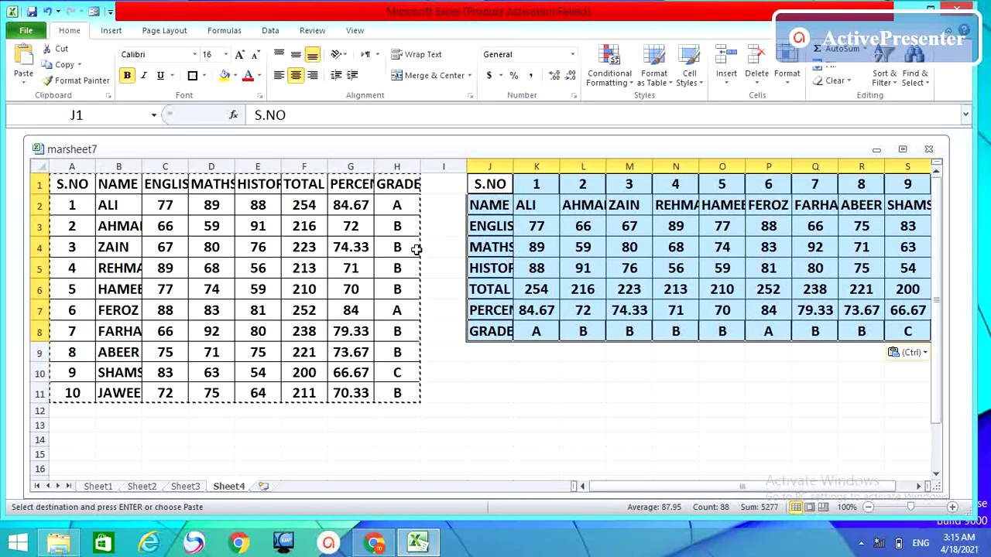
{"action": "left_click", "coordinate": [57, 190]}
{"action": "key", "text": "ctrl+a"}
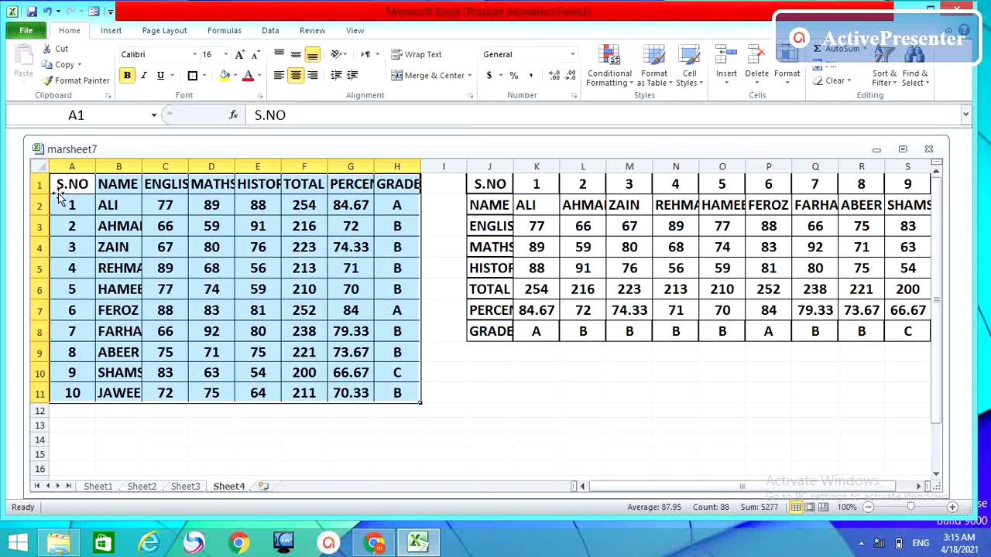
{"action": "left_click", "coordinate": [165, 221]}
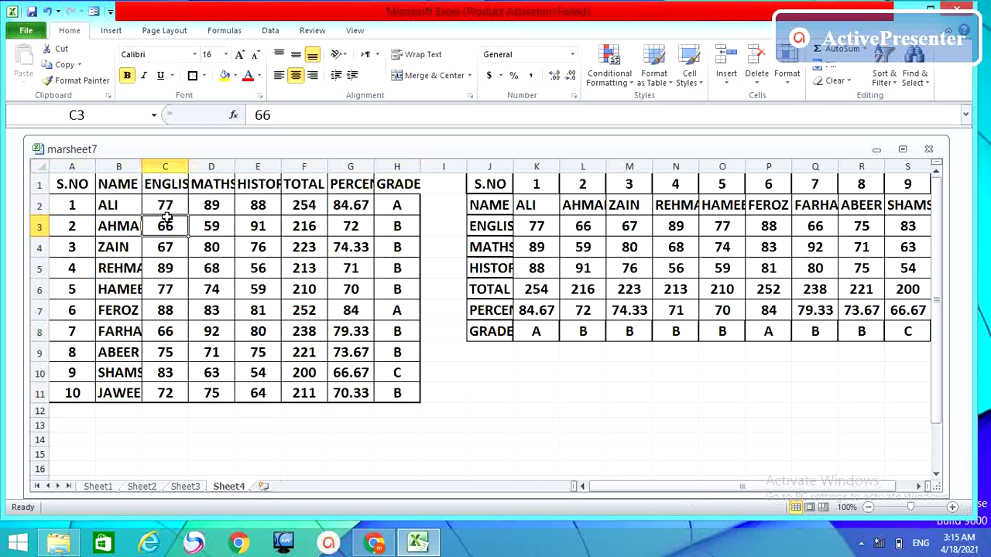
{"action": "left_click", "coordinate": [166, 205]}
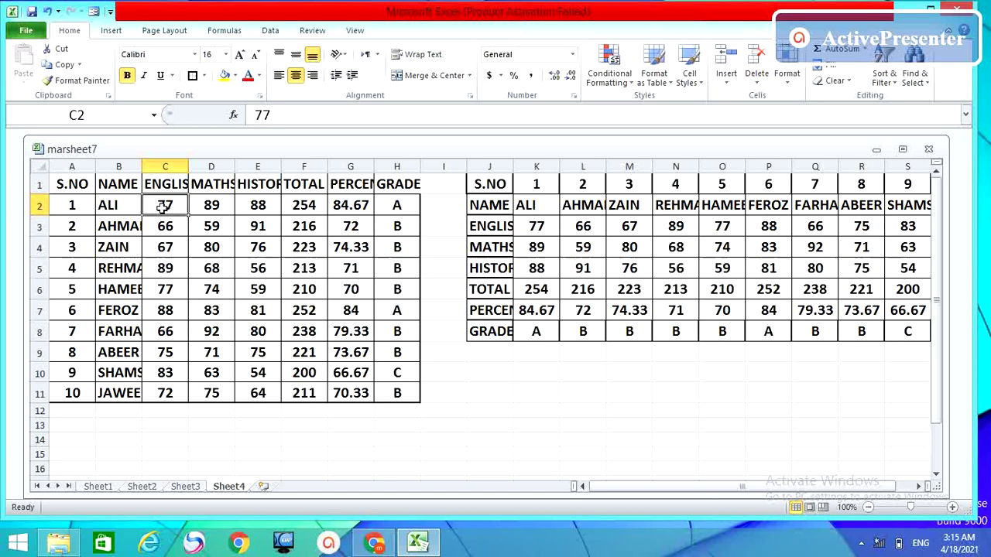
{"action": "type", "text": "88"}
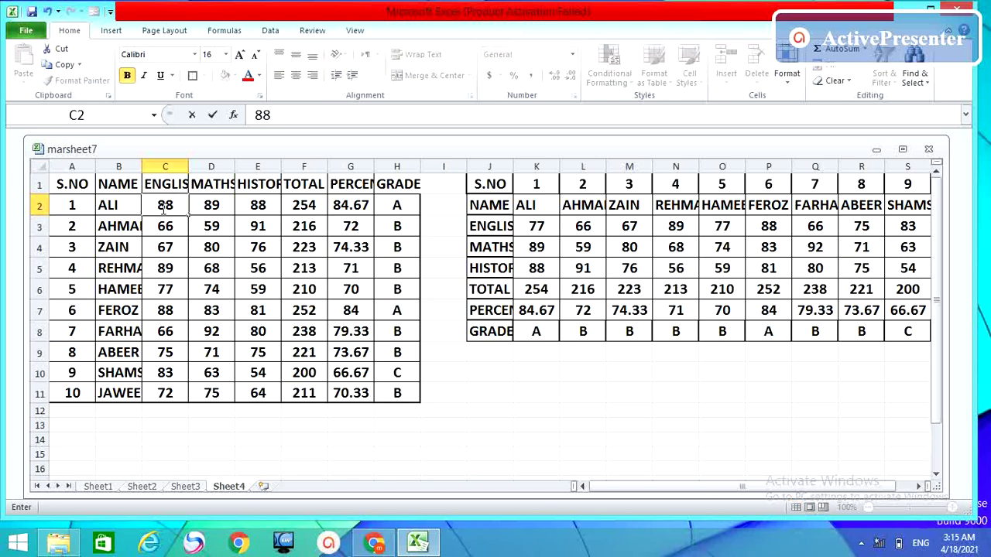
{"action": "key", "text": "Return"}
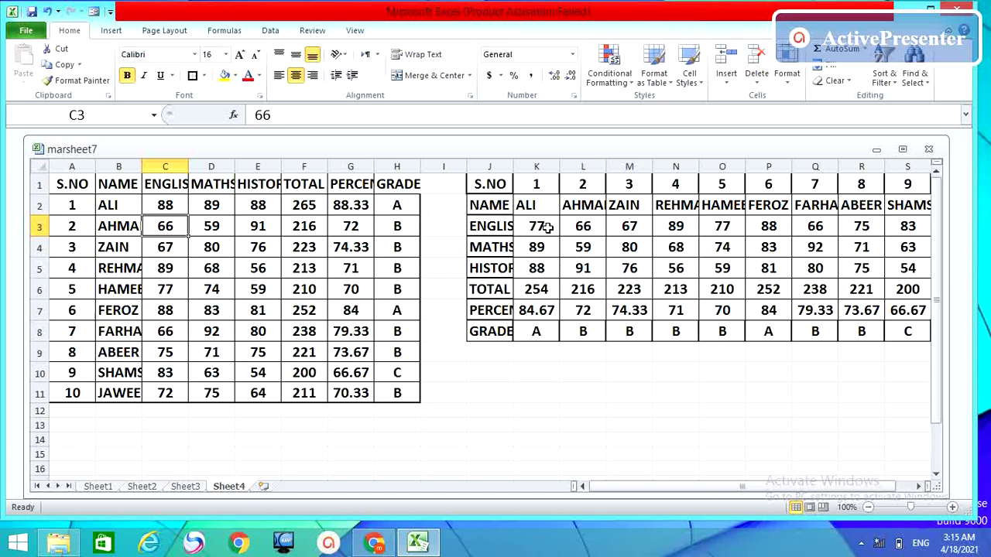
{"action": "left_click", "coordinate": [179, 206]}
{"action": "type", "text": "77"}
{"action": "key", "text": "ctrl+Return"}
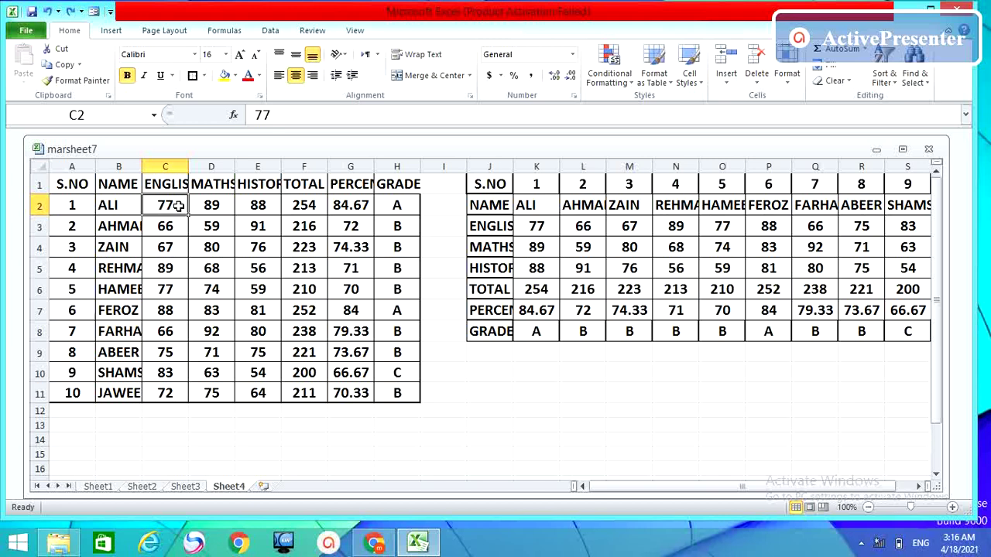
Select the transposed copy J1:T8 and delete it with the Cells group Delete
{"action": "left_click", "coordinate": [453, 417]}
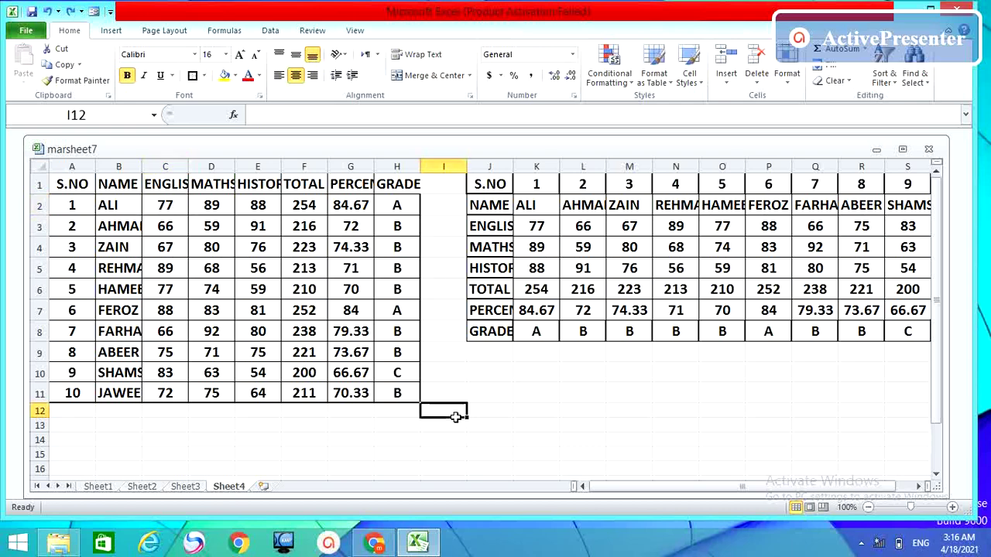
{"action": "left_click_drag", "start_coordinate": [472, 183], "coordinate": [821, 330]}
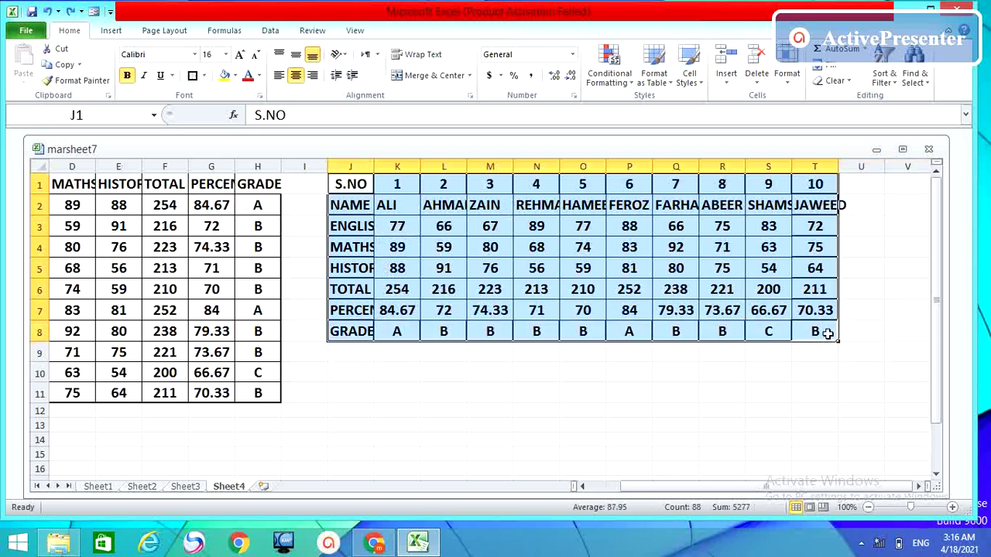
{"action": "left_click", "coordinate": [758, 60]}
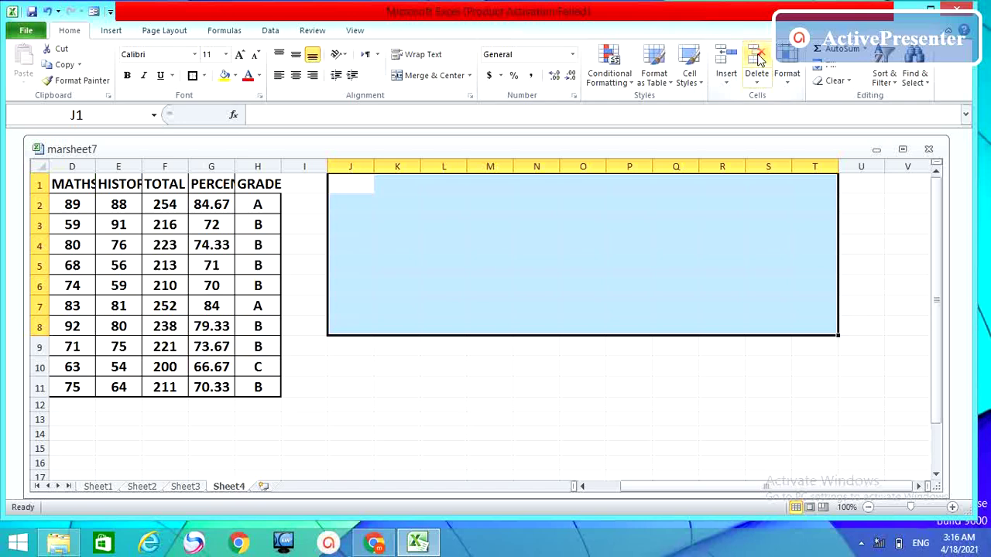
Enter =TRANSPOSE(A1:H11) at J1 as an array formula with Ctrl+Shift+Enter
{"action": "type", "text": "="}
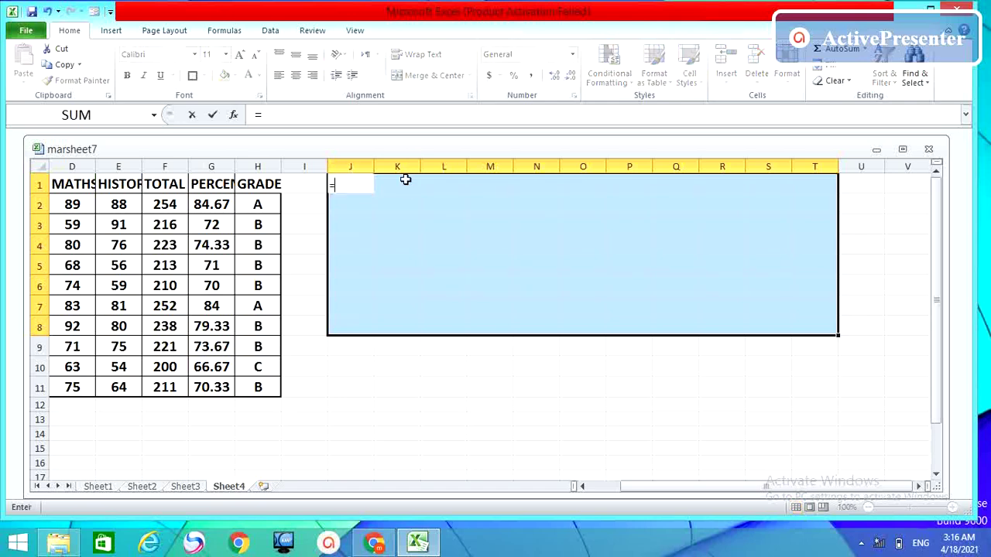
{"action": "type", "text": "tras"}
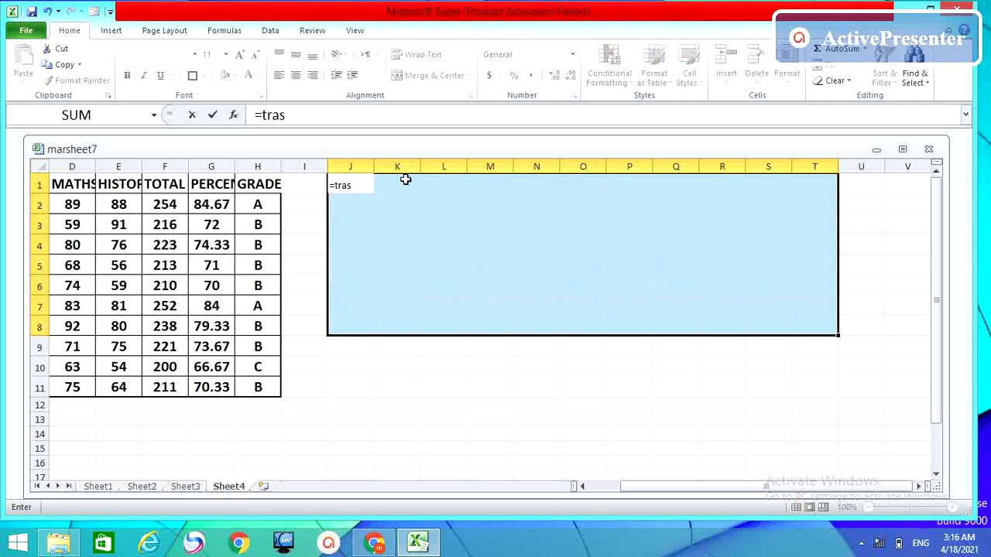
{"action": "key", "text": "BackSpace"}
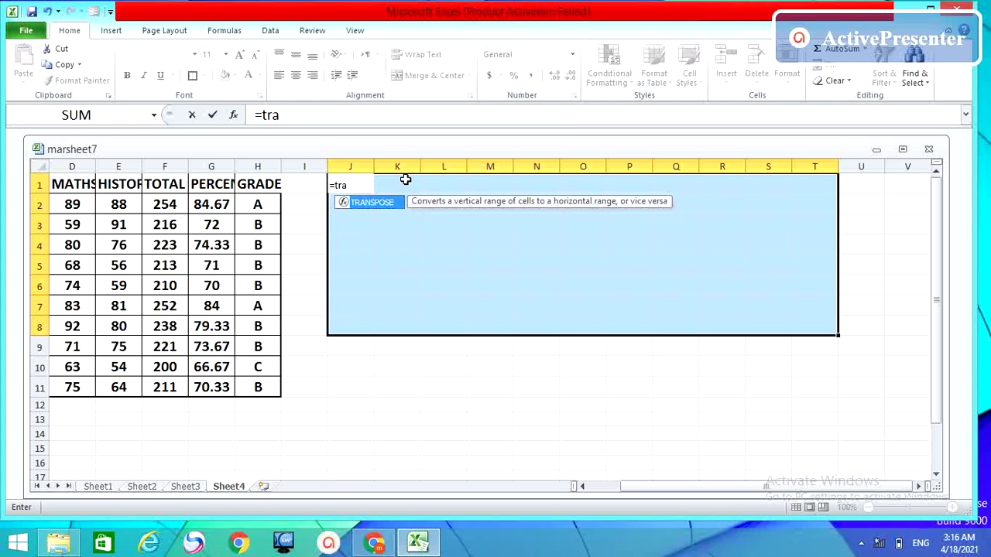
{"action": "key", "text": "Tab"}
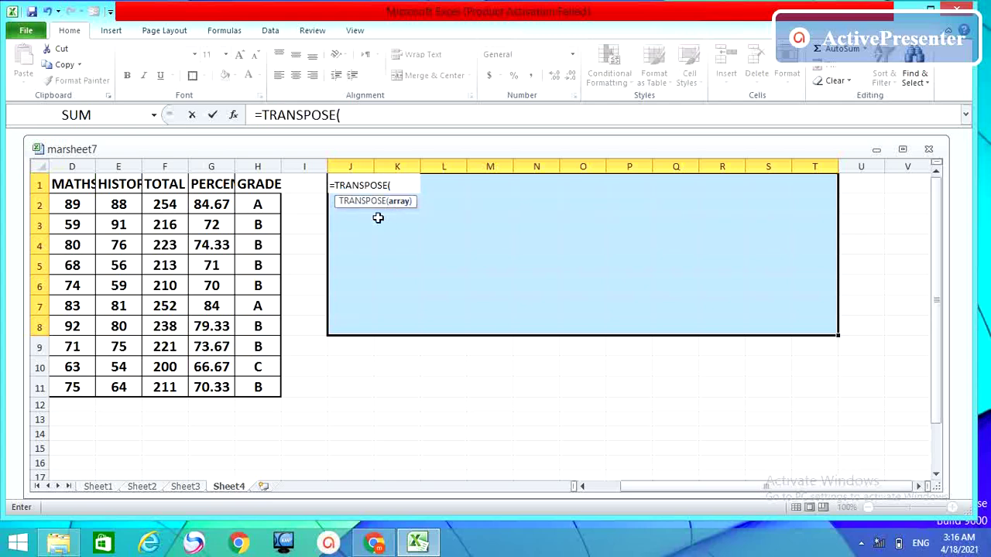
{"action": "left_click_drag", "start_coordinate": [650, 489], "coordinate": [588, 486]}
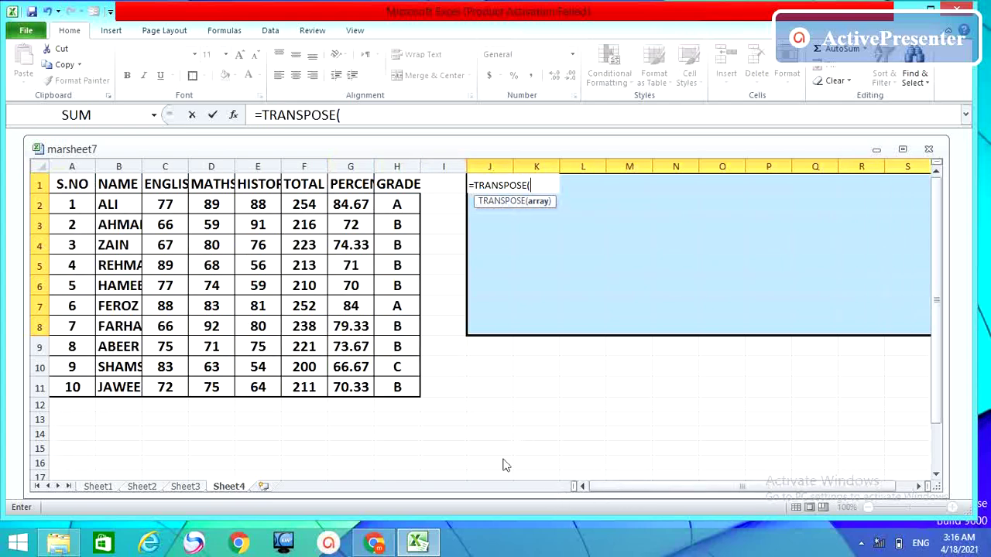
{"action": "left_click_drag", "start_coordinate": [51, 181], "coordinate": [395, 389]}
{"action": "type", "text": ")"}
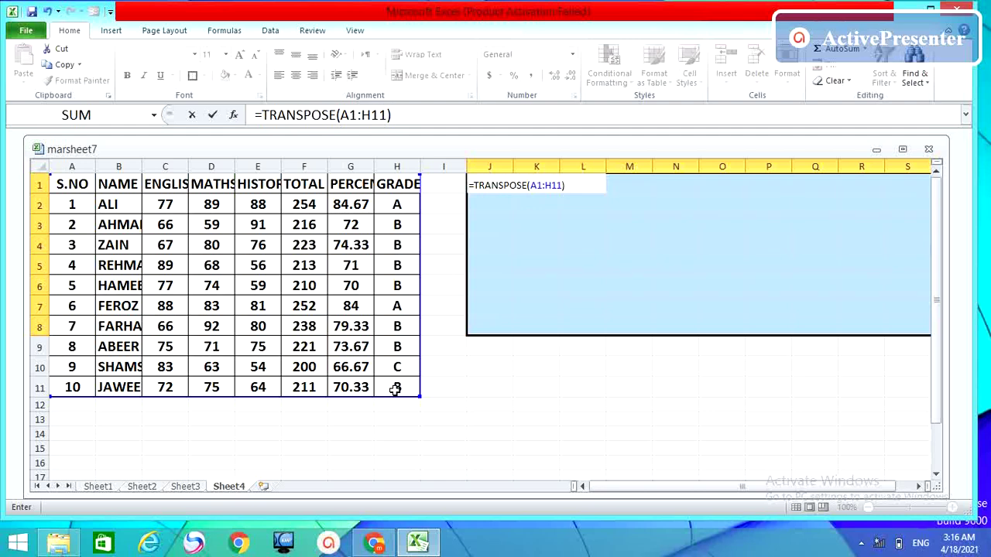
{"action": "key", "text": "ctrl+shift+Return"}
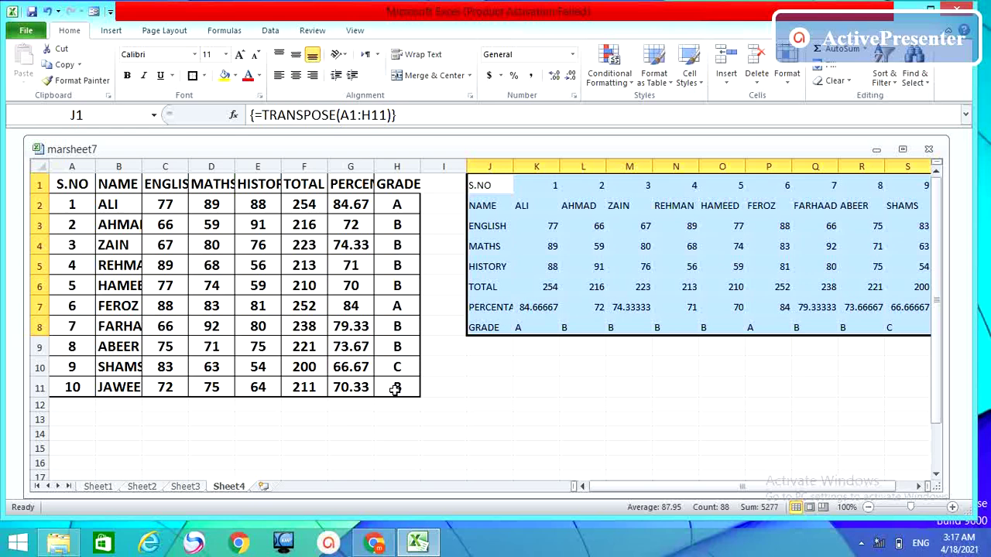
Enter 66 in C2, then select the updated transposed range J1:T8
{"action": "left_click_drag", "start_coordinate": [621, 488], "coordinate": [681, 491]}
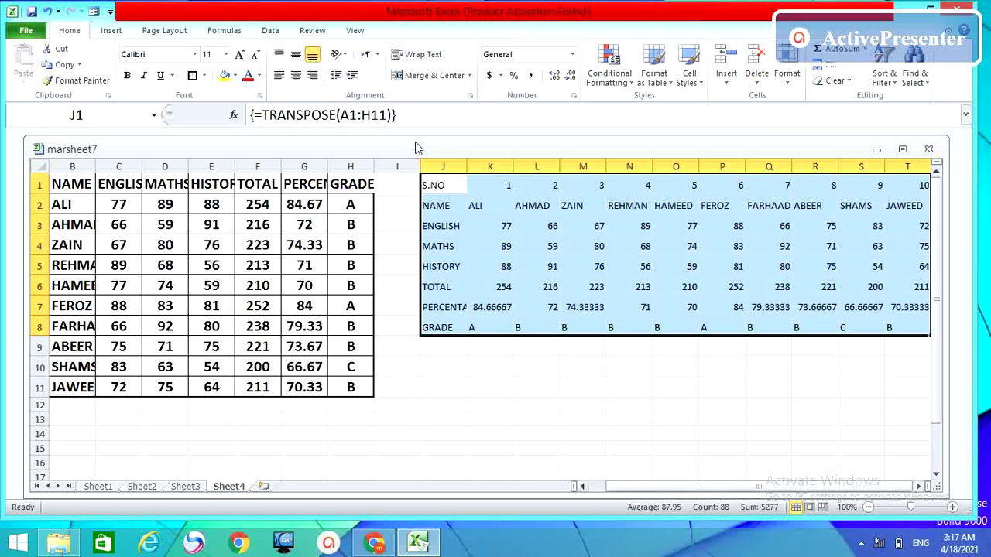
{"action": "left_click", "coordinate": [124, 210]}
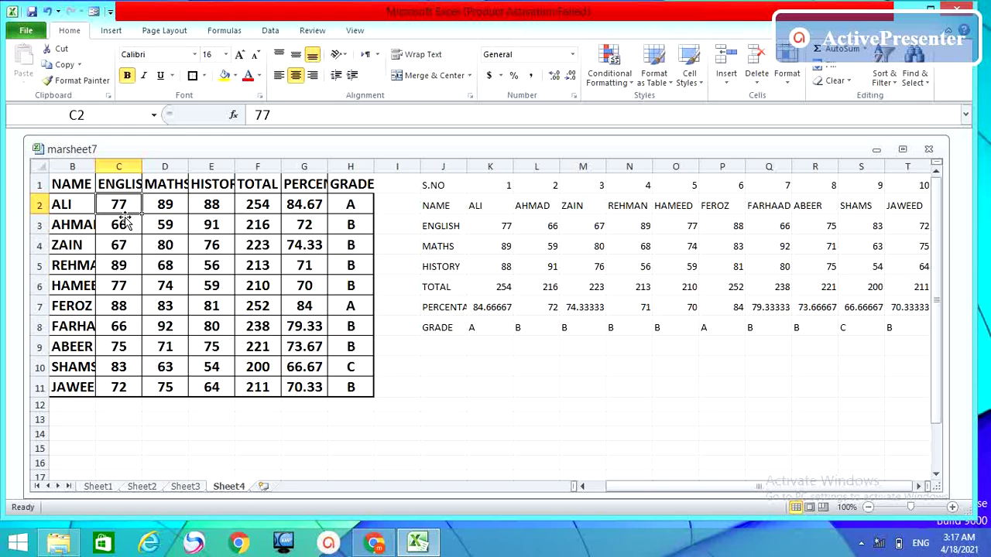
{"action": "type", "text": "66"}
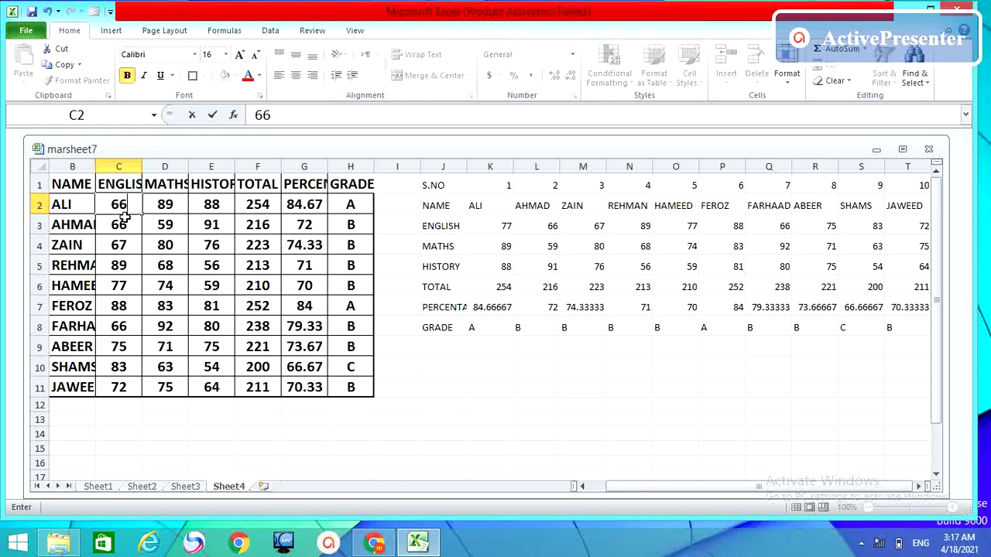
{"action": "key", "text": "Return"}
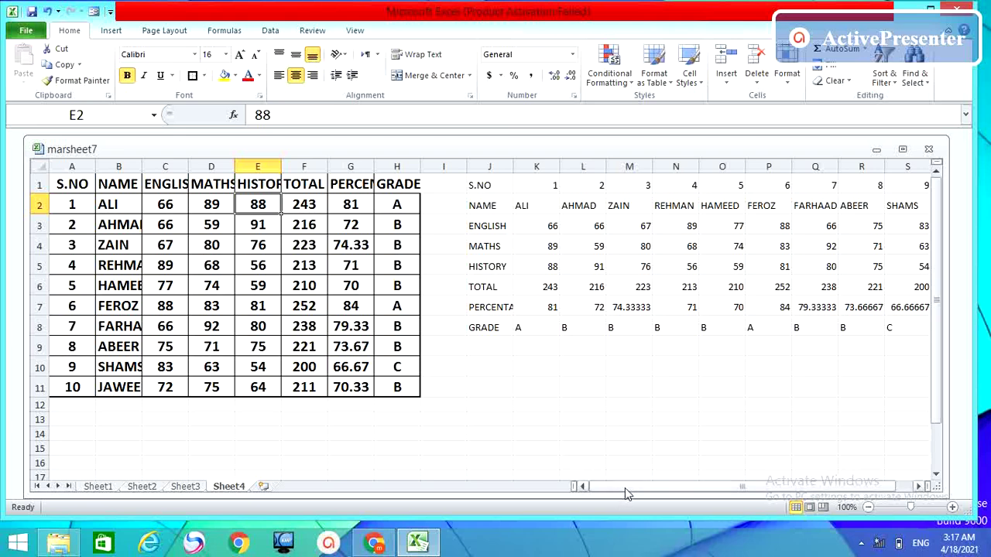
{"action": "left_click_drag", "start_coordinate": [625, 488], "coordinate": [695, 489]}
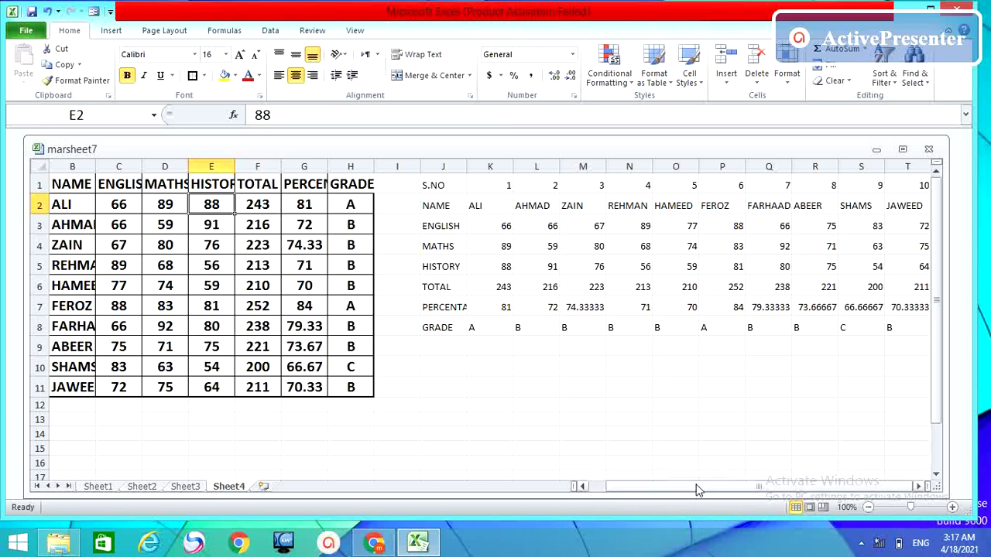
{"action": "left_click_drag", "start_coordinate": [430, 183], "coordinate": [792, 319]}
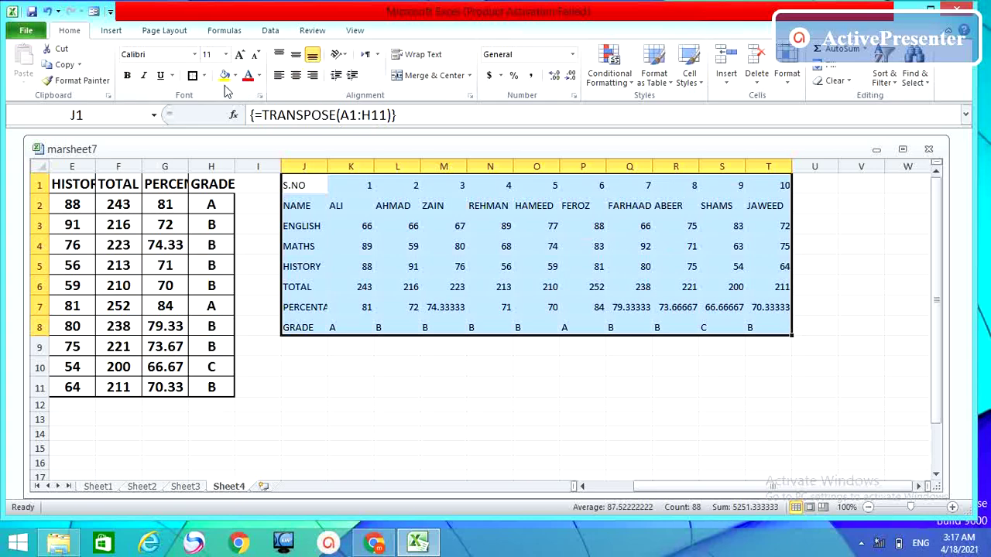
Give J1:T8 a thick box border and bold size 14 text
{"action": "left_click", "coordinate": [203, 75]}
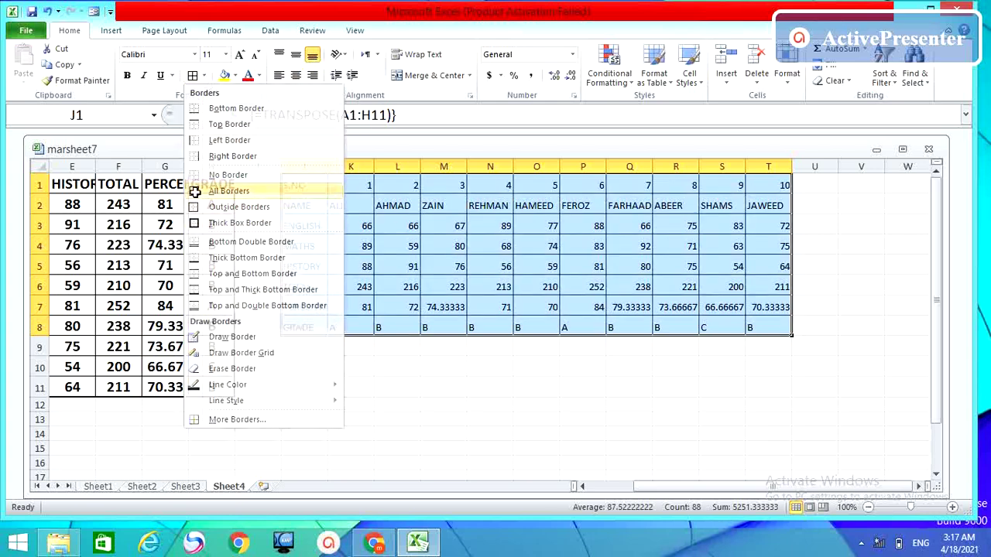
{"action": "left_click", "coordinate": [204, 76]}
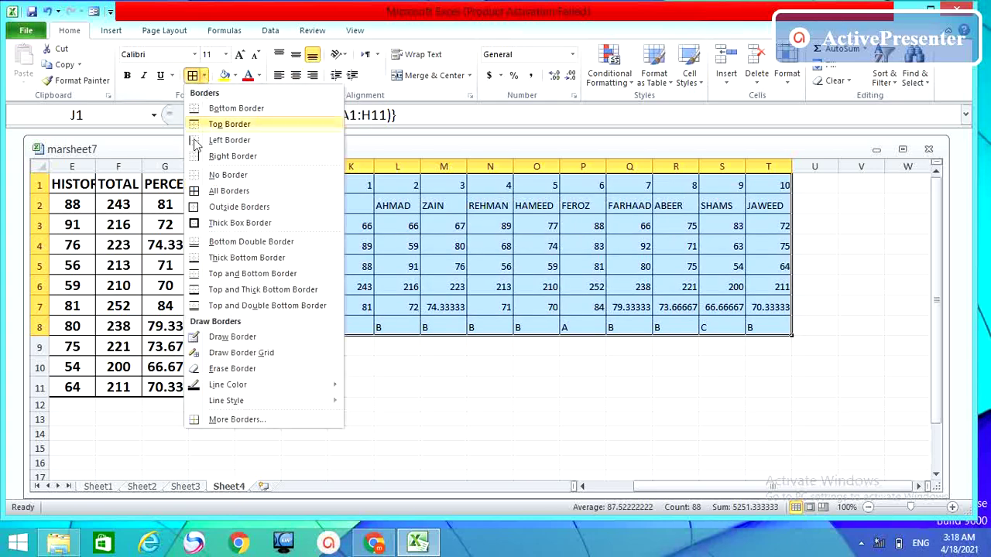
{"action": "left_click", "coordinate": [228, 223]}
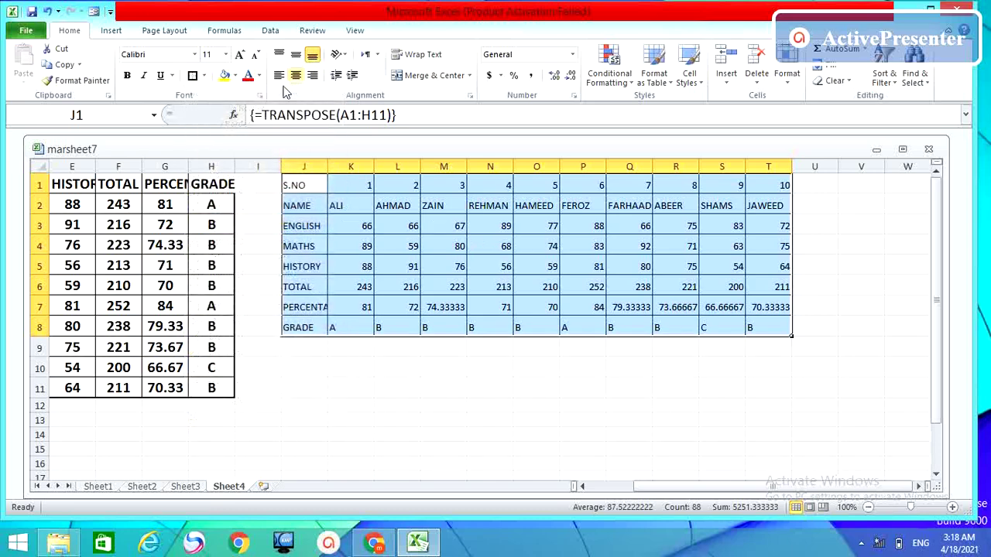
{"action": "left_click", "coordinate": [127, 75]}
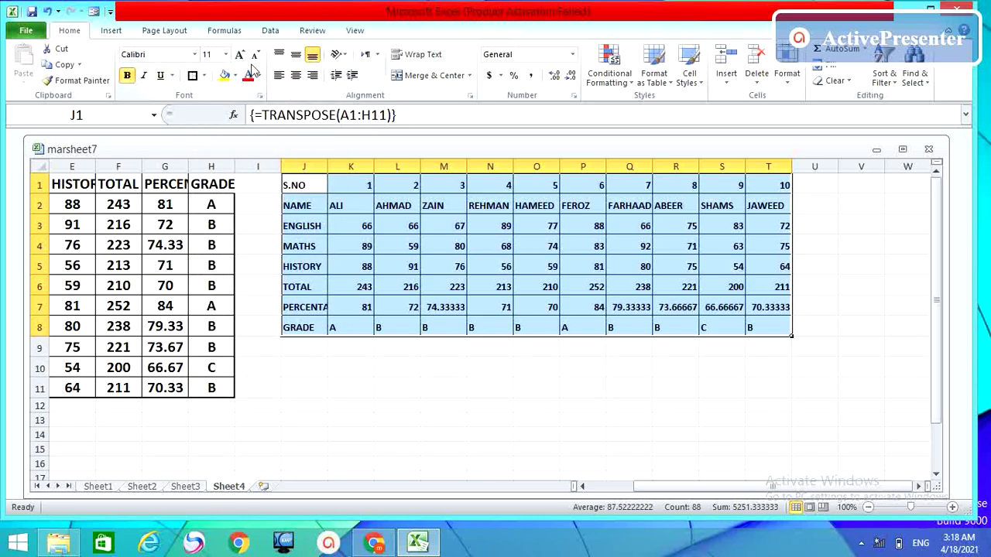
{"action": "left_click", "coordinate": [225, 54]}
{"action": "left_click", "coordinate": [212, 132]}
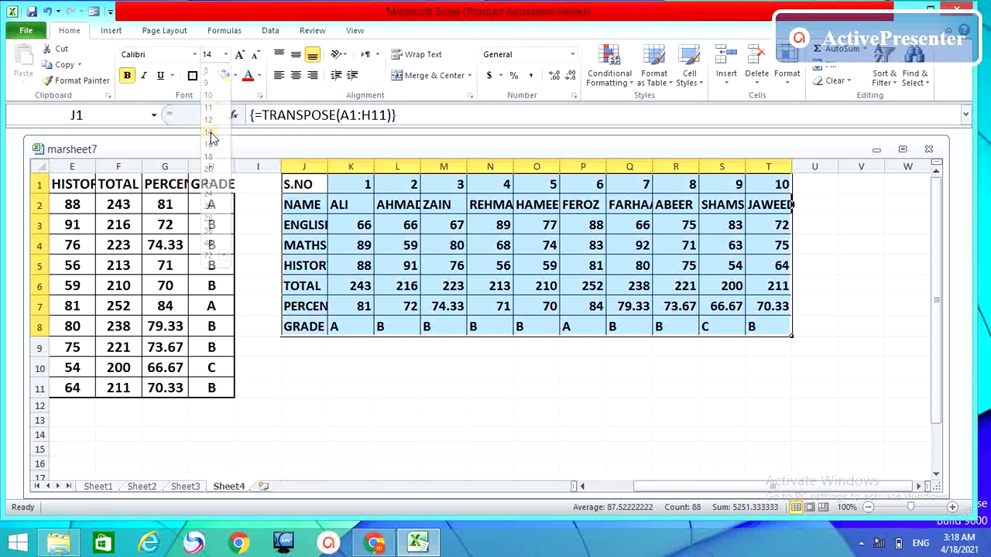
{"action": "left_click", "coordinate": [419, 395]}
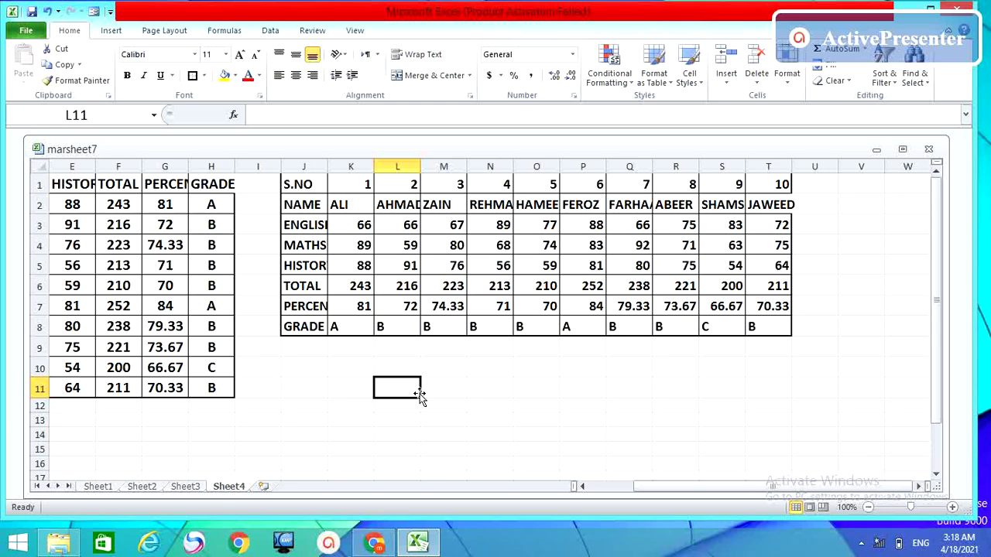
{"action": "left_click", "coordinate": [861, 544]}
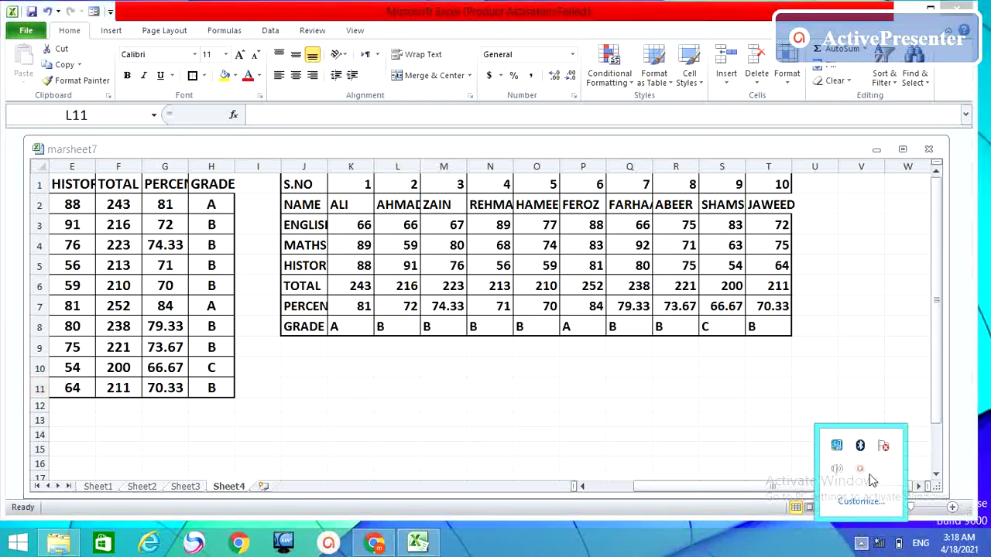